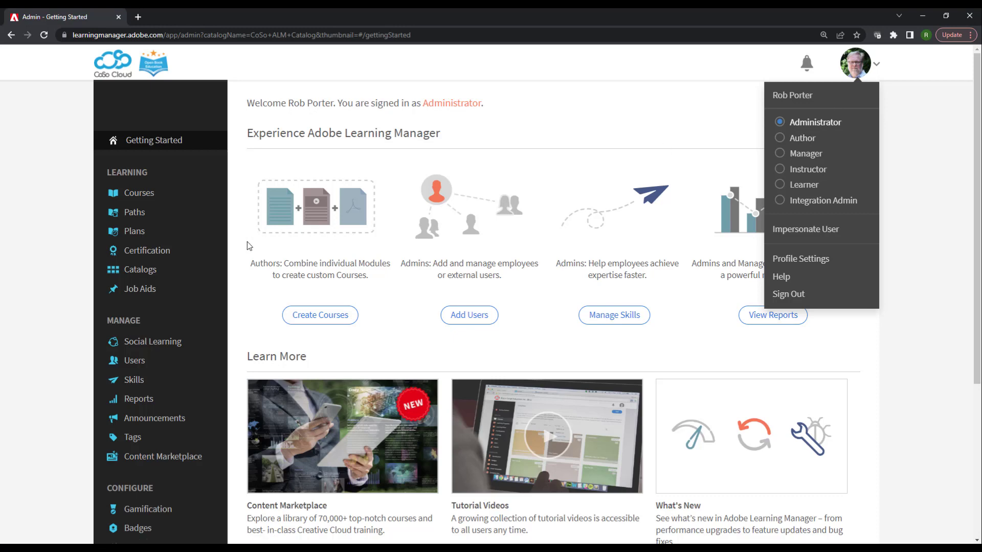
Step: Open the administrator's catalog list and look through the existing catalogs
{"action": "left_click", "coordinate": [144, 277]}
{"action": "left_click", "coordinate": [144, 276]}
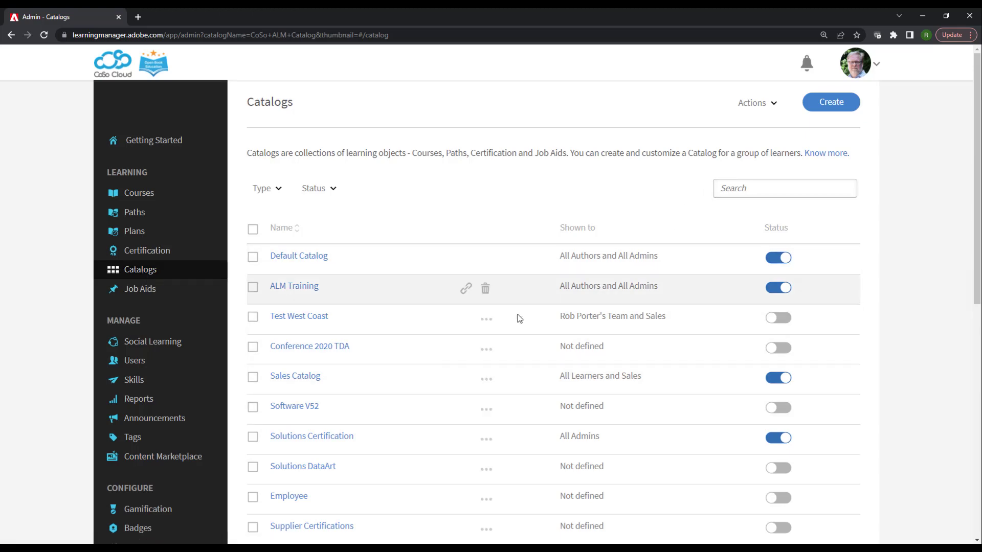
{"action": "scroll", "coordinate": [516, 322], "scroll_direction": "down", "scroll_amount": 1}
{"action": "scroll", "coordinate": [517, 325], "scroll_direction": "down", "scroll_amount": 4}
{"action": "scroll", "coordinate": [735, 294], "scroll_direction": "up", "scroll_amount": 5}
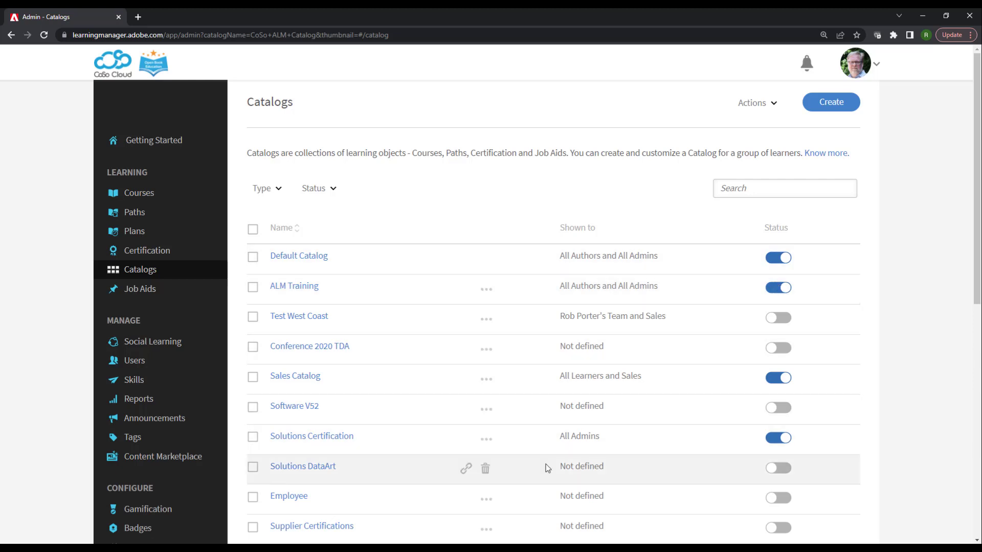
Step: Start a new catalog named Customer Services and add Adobe-logo.png as its cover image
{"action": "left_click", "coordinate": [843, 111]}
{"action": "left_click", "coordinate": [484, 205]}
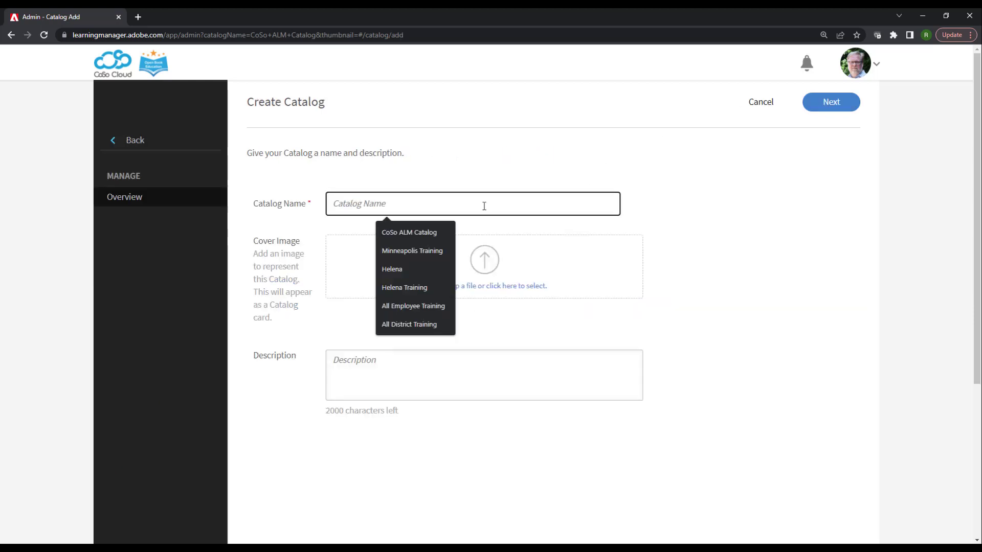
{"action": "type", "text": "Customer"}
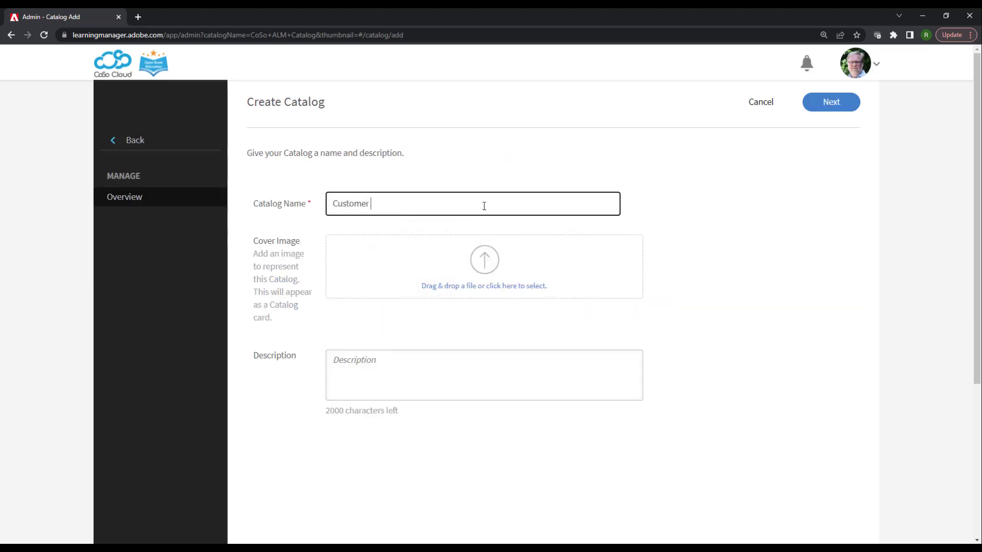
{"action": "type", "text": " Services"}
{"action": "left_click", "coordinate": [747, 309]}
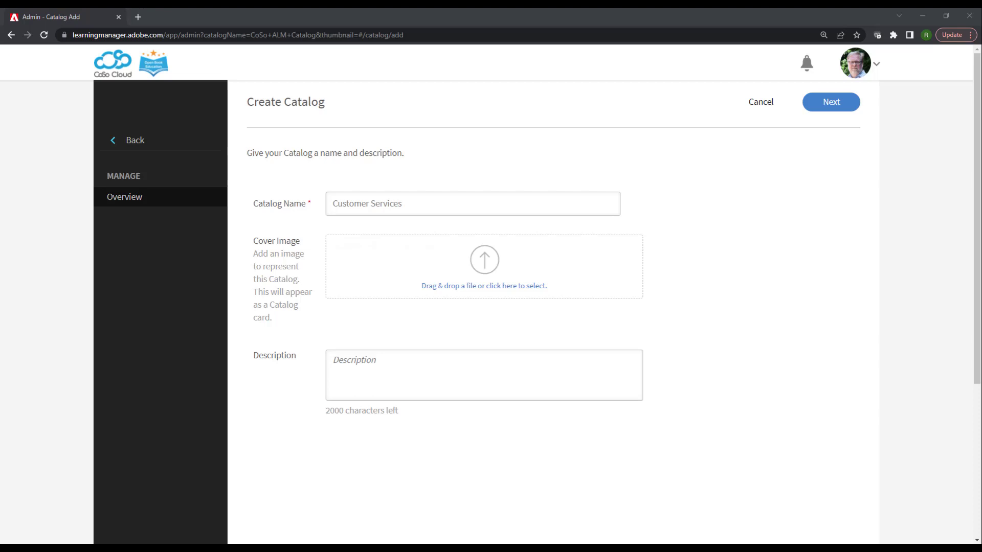
{"action": "left_click_drag", "start_coordinate": [668, 238], "coordinate": [494, 292]}
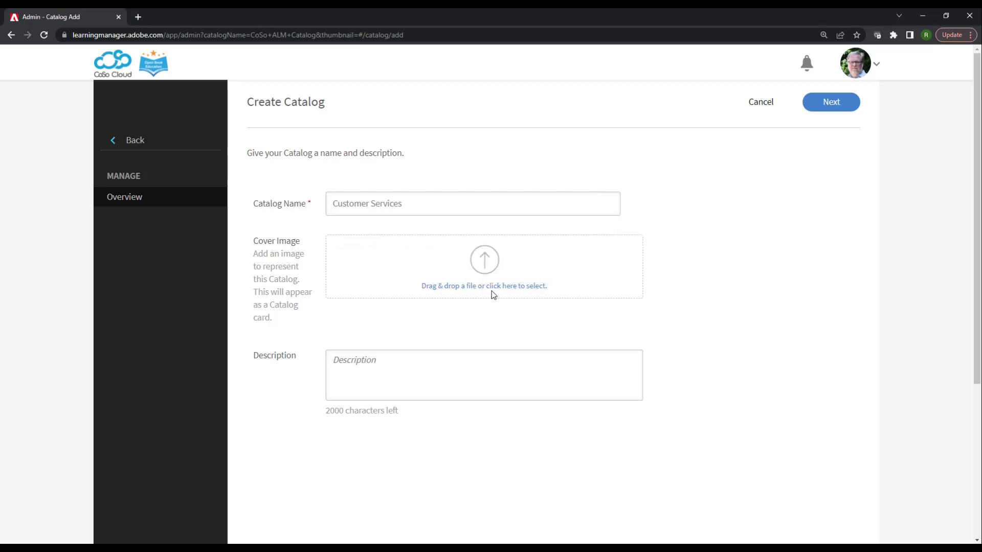
Step: Enter the catalog description "This catalog is for the customer service reps." and proceed to the catalog's content
{"action": "left_click", "coordinate": [407, 363]}
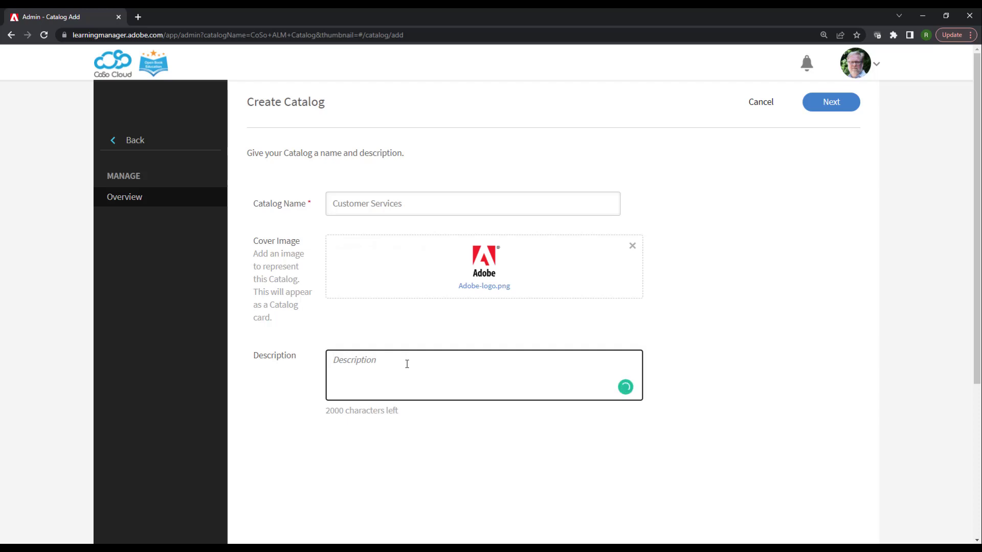
{"action": "type", "text": "This catalog is for the customer service reps."}
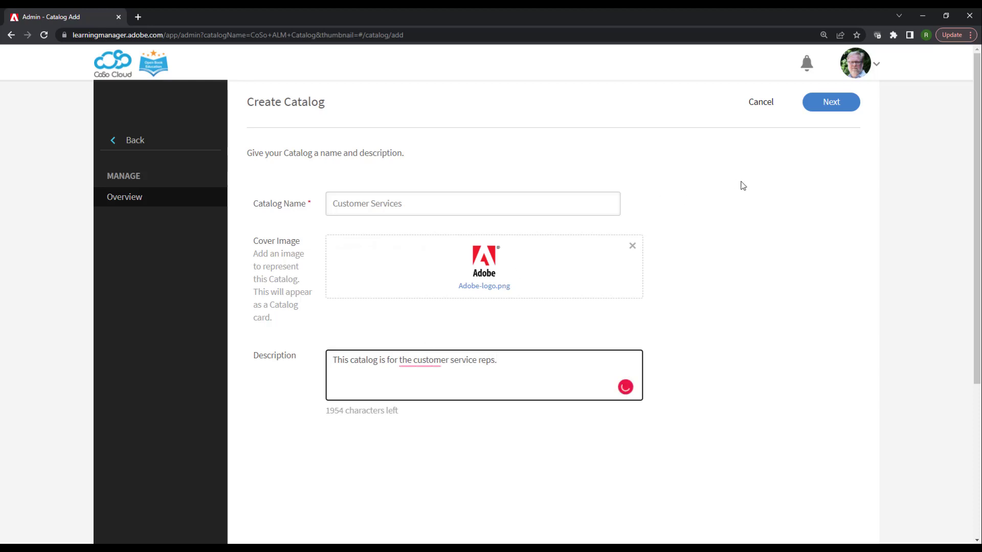
{"action": "left_click", "coordinate": [836, 105]}
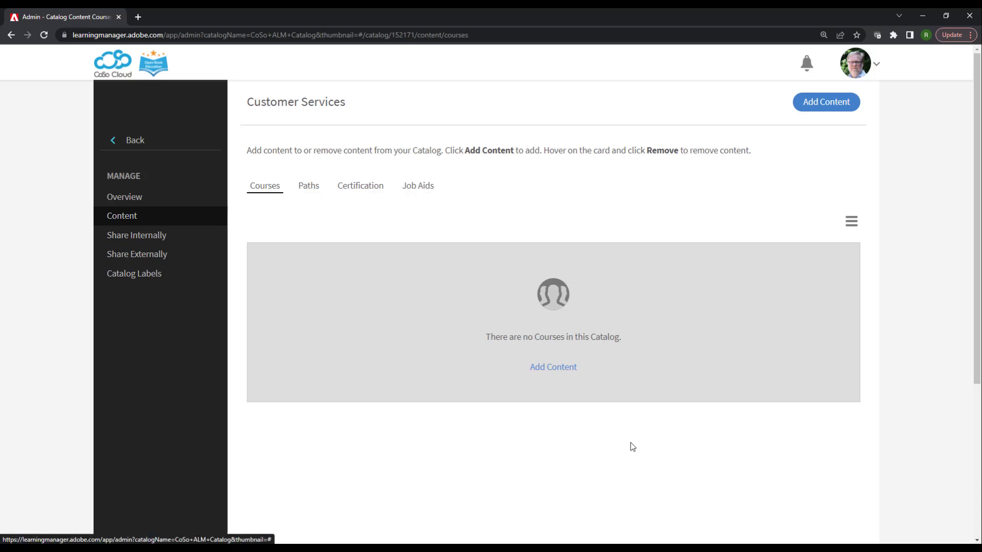
Step: Add the Artemis, Interaction Basics and Field Communications courses to the Customer Services catalog and save the selection
{"action": "left_click", "coordinate": [548, 367]}
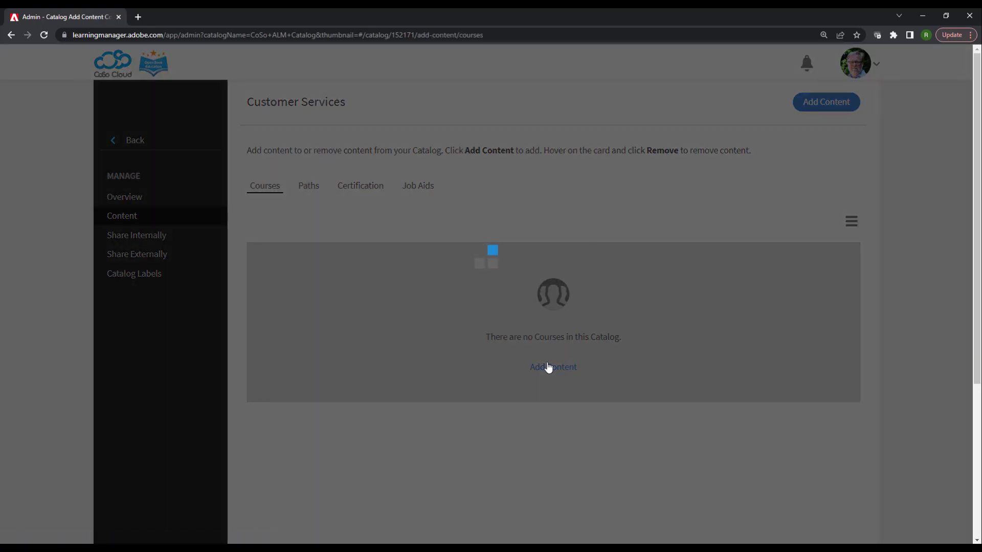
{"action": "scroll", "coordinate": [419, 367], "scroll_direction": "down", "scroll_amount": 6}
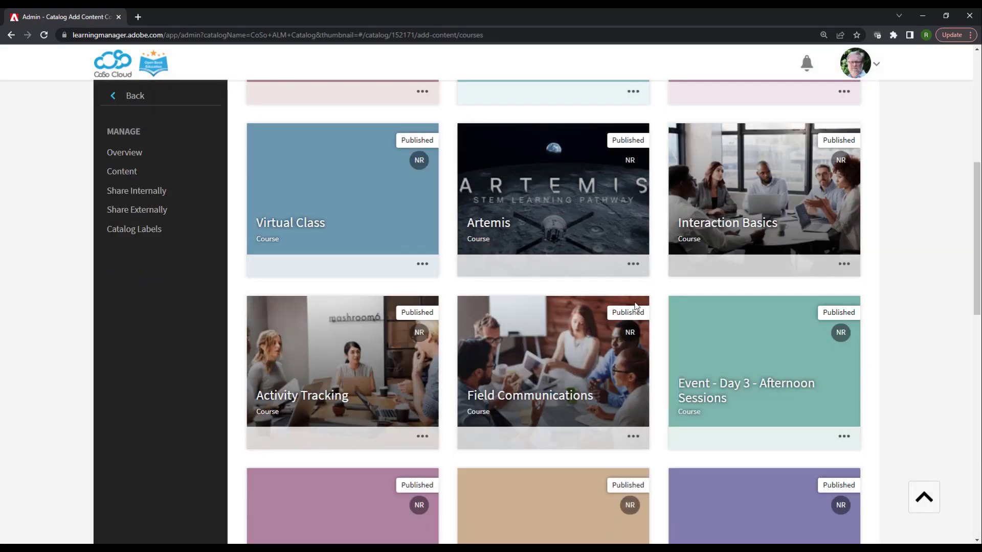
{"action": "mouse_move", "coordinate": [570, 253]}
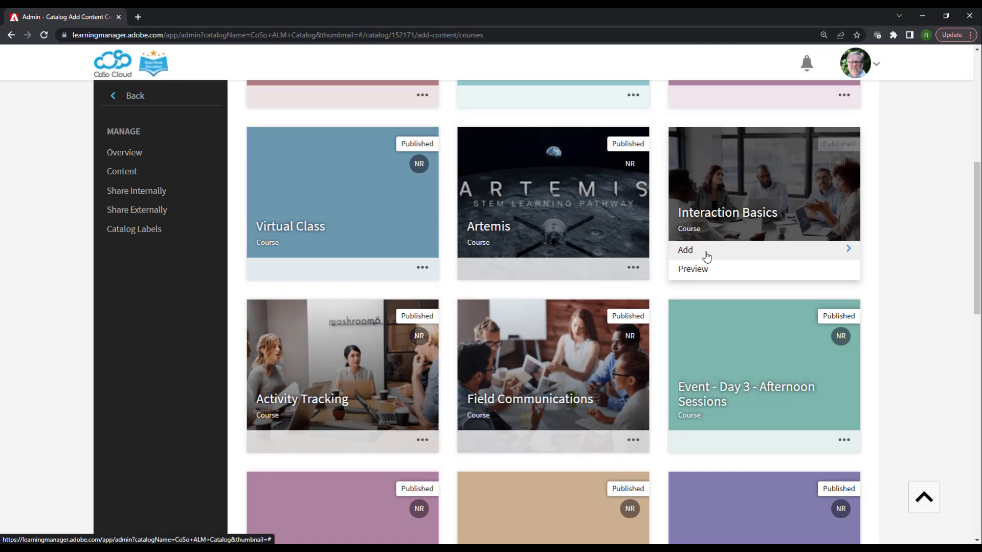
{"action": "left_click", "coordinate": [509, 422]}
{"action": "scroll", "coordinate": [585, 407], "scroll_direction": "up", "scroll_amount": 6}
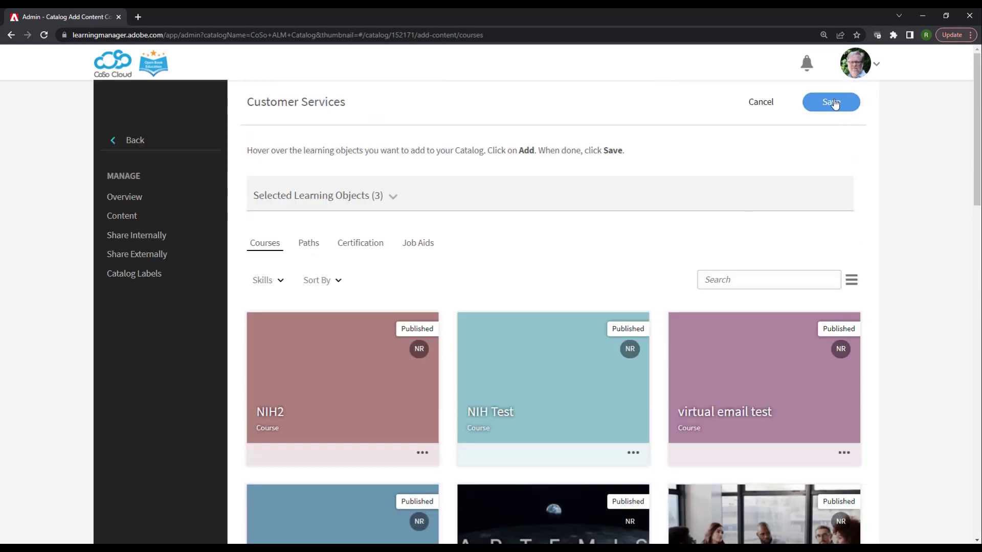
{"action": "left_click", "coordinate": [832, 102]}
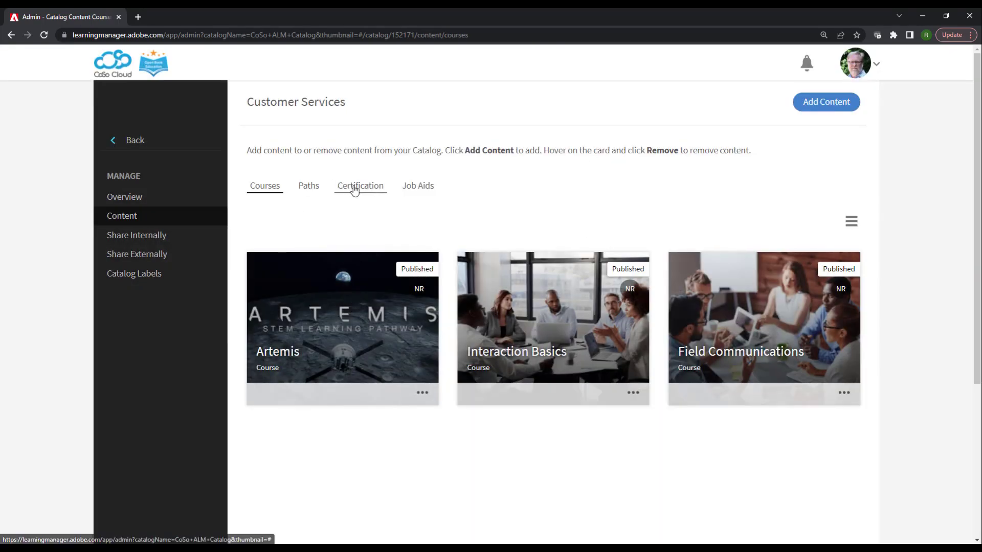
Step: Add the Mars Rover - Advanced course to the catalog's content selection
{"action": "left_click", "coordinate": [311, 188]}
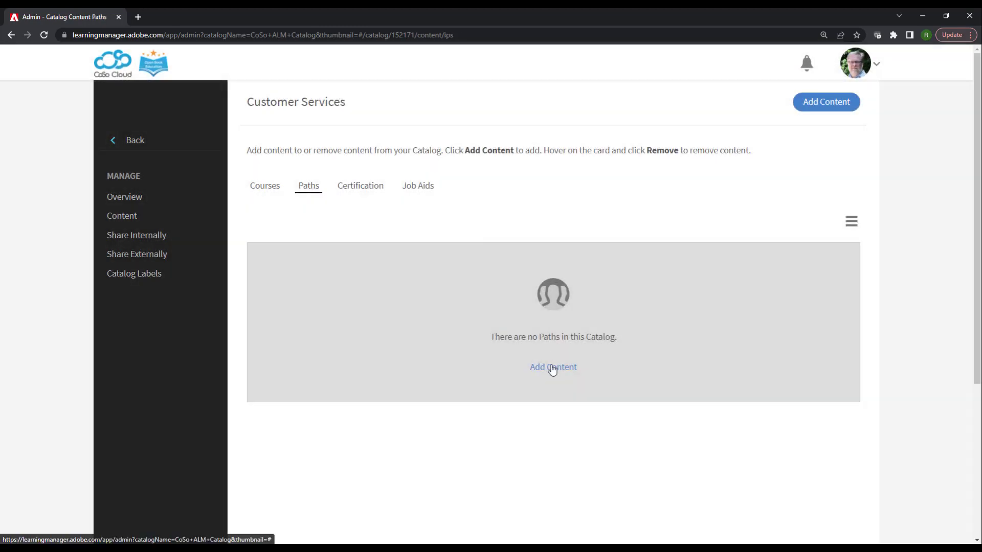
{"action": "left_click", "coordinate": [553, 368]}
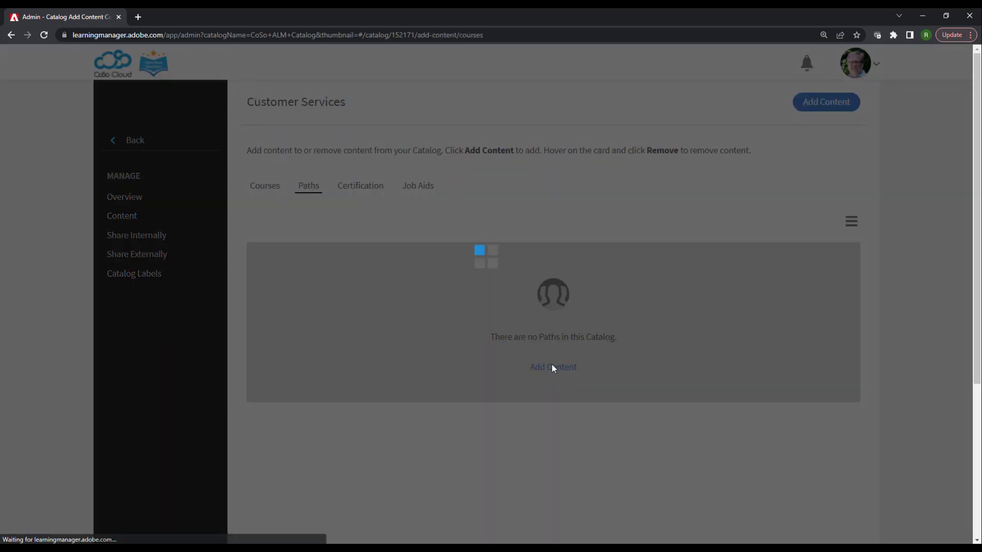
{"action": "scroll", "coordinate": [551, 363], "scroll_direction": "down", "scroll_amount": 17}
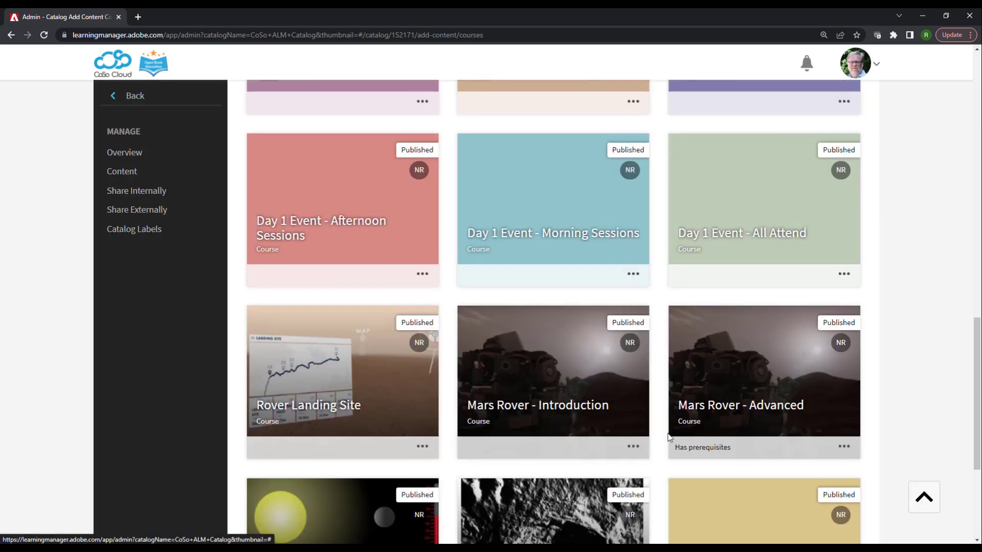
{"action": "mouse_move", "coordinate": [693, 447]}
{"action": "left_click", "coordinate": [686, 430]}
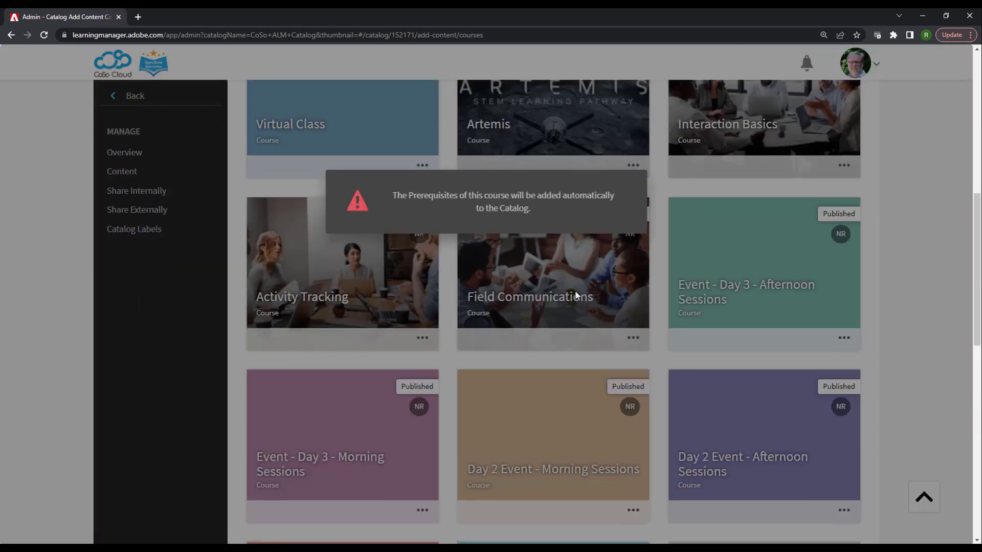
{"action": "scroll", "coordinate": [878, 248], "scroll_direction": "up", "scroll_amount": 8}
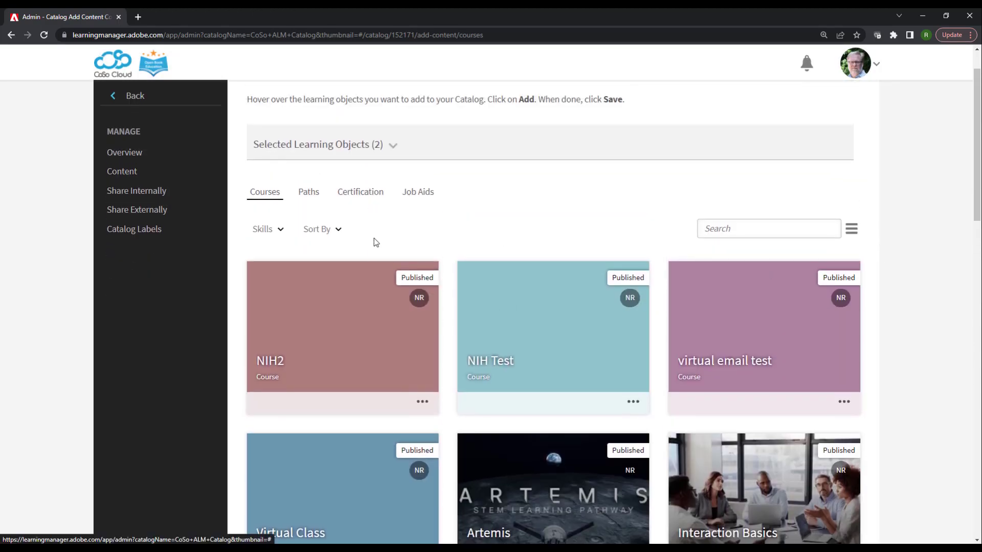
Step: Add the job aids NASA Ray Sheilding, Artemis Introduction Video and Why The Moon, and save the catalog content
{"action": "left_click", "coordinate": [357, 198]}
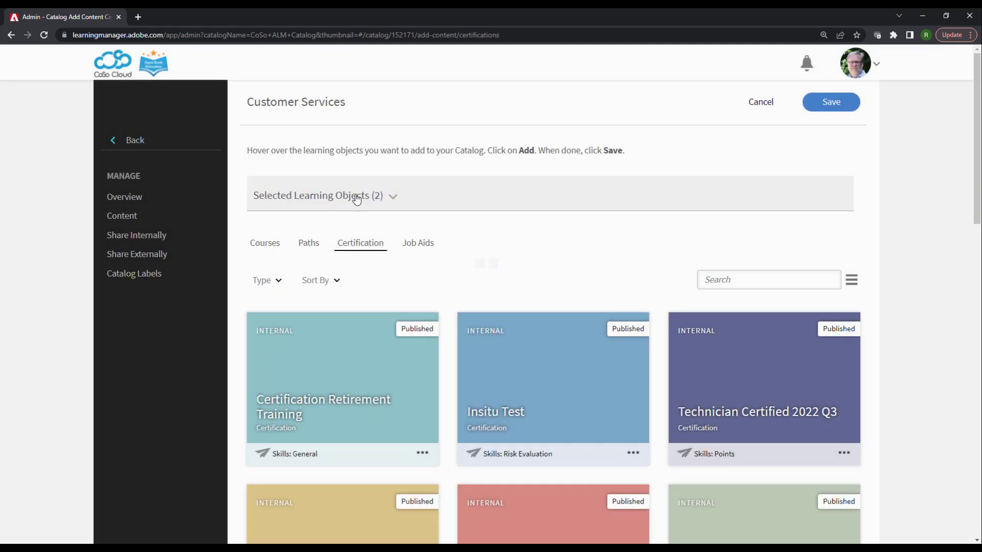
{"action": "left_click", "coordinate": [418, 244]}
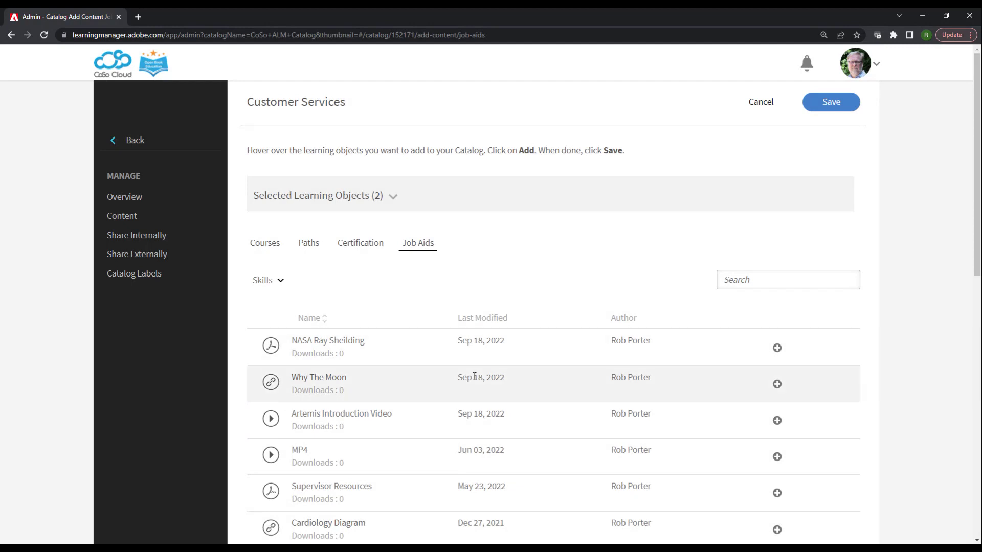
{"action": "left_click", "coordinate": [777, 349]}
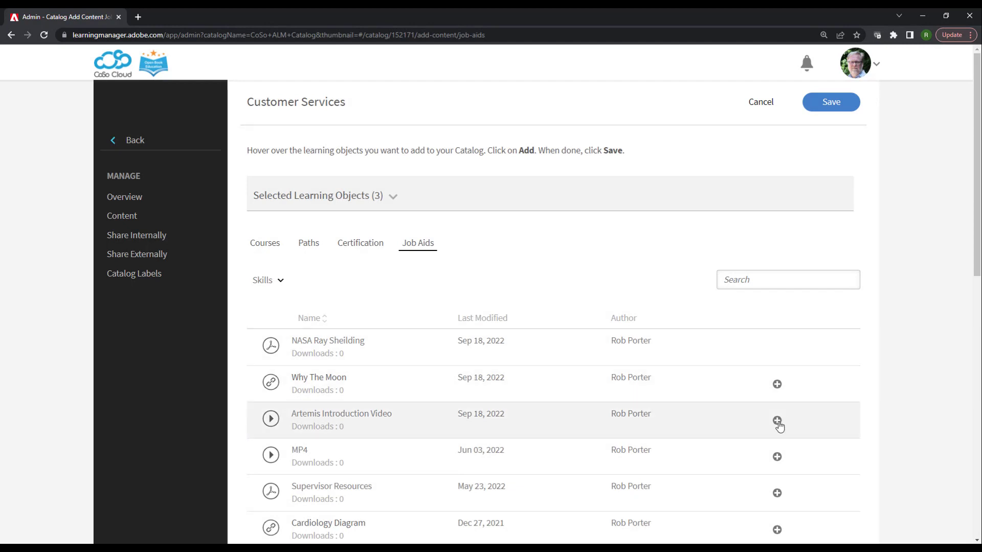
{"action": "left_click", "coordinate": [777, 420]}
{"action": "left_click", "coordinate": [777, 384]}
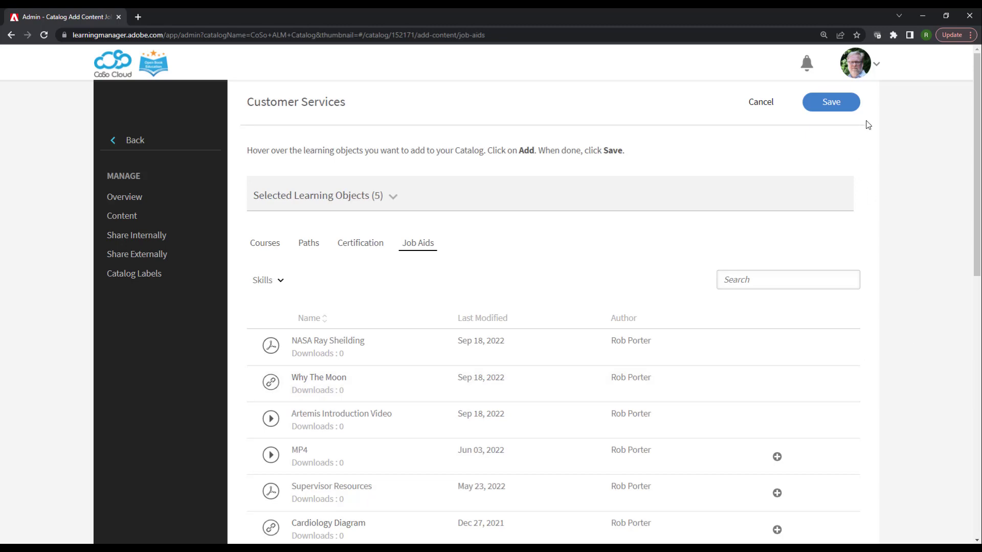
{"action": "left_click", "coordinate": [832, 103]}
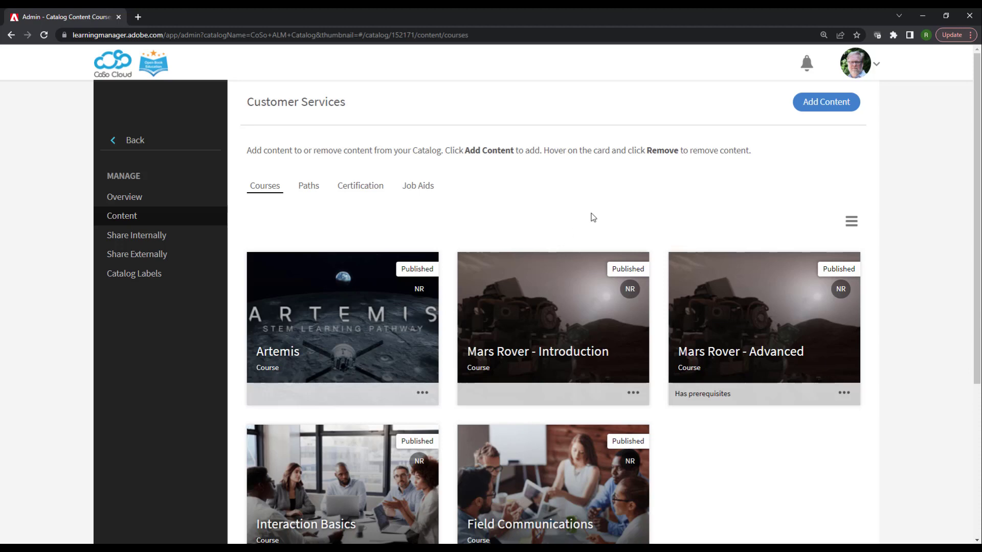
Step: Share the catalog internally with the user groups Profile (Head of Customer Success) and Profile (sales), and save
{"action": "left_click", "coordinate": [118, 236]}
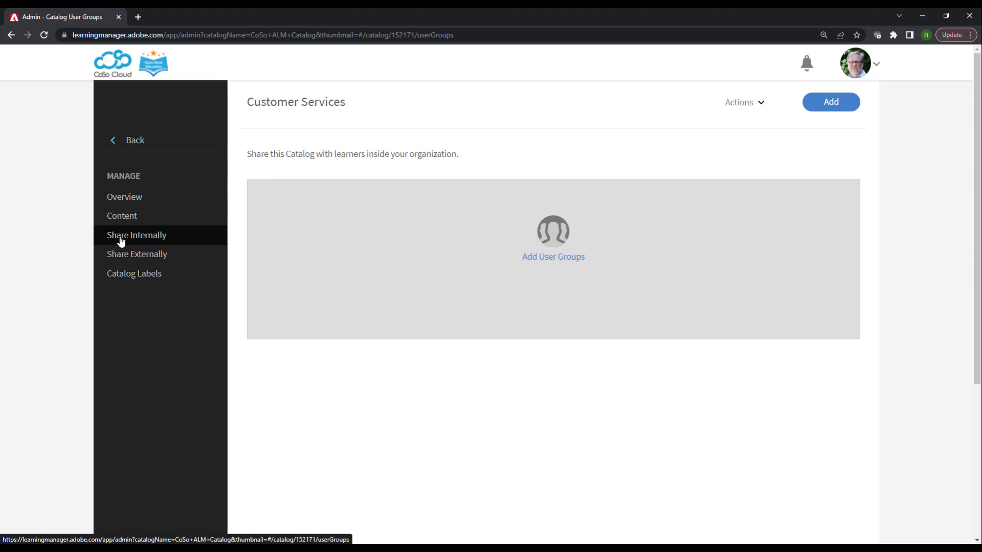
{"action": "left_click", "coordinate": [579, 263]}
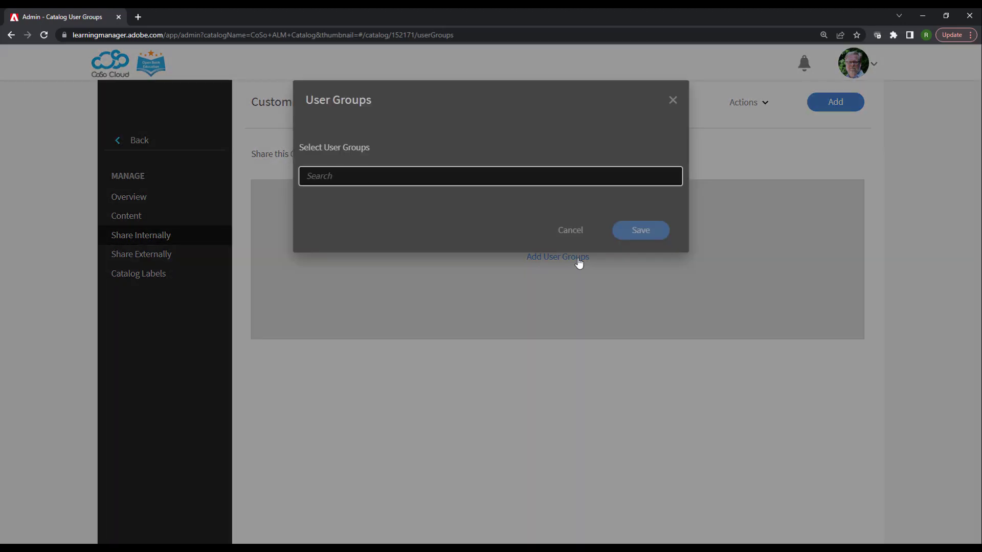
{"action": "left_click", "coordinate": [588, 178]}
{"action": "type", "text": "cust"}
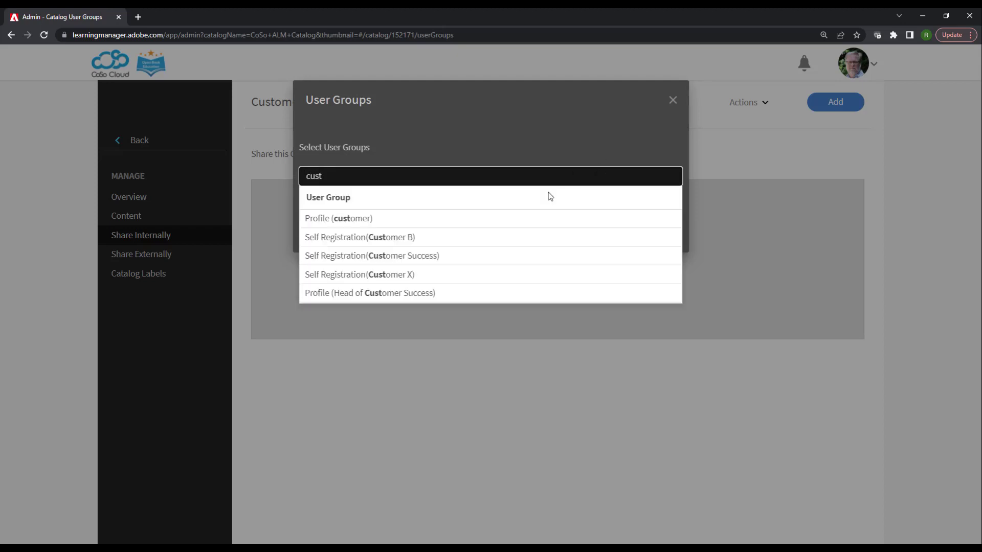
{"action": "left_click", "coordinate": [378, 295]}
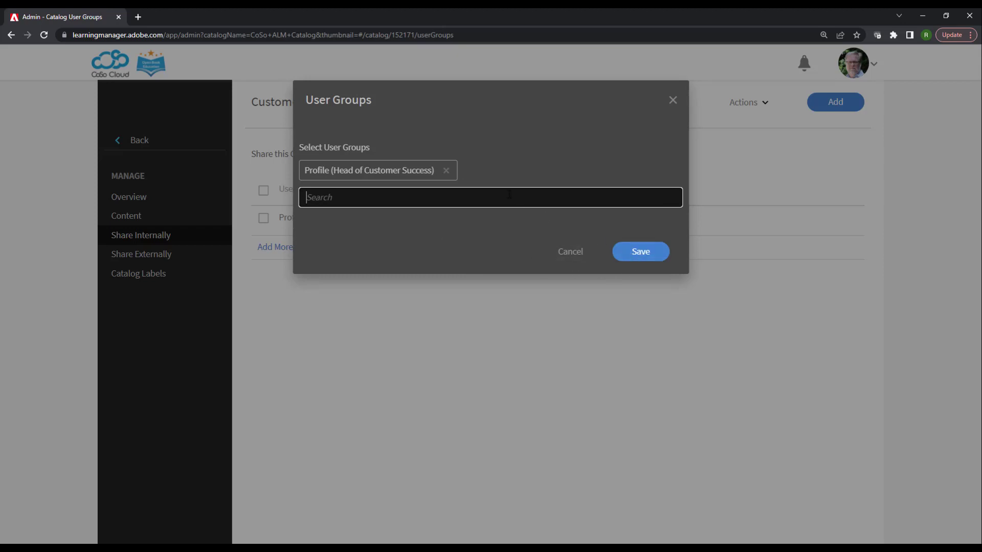
{"action": "type", "text": "sales"}
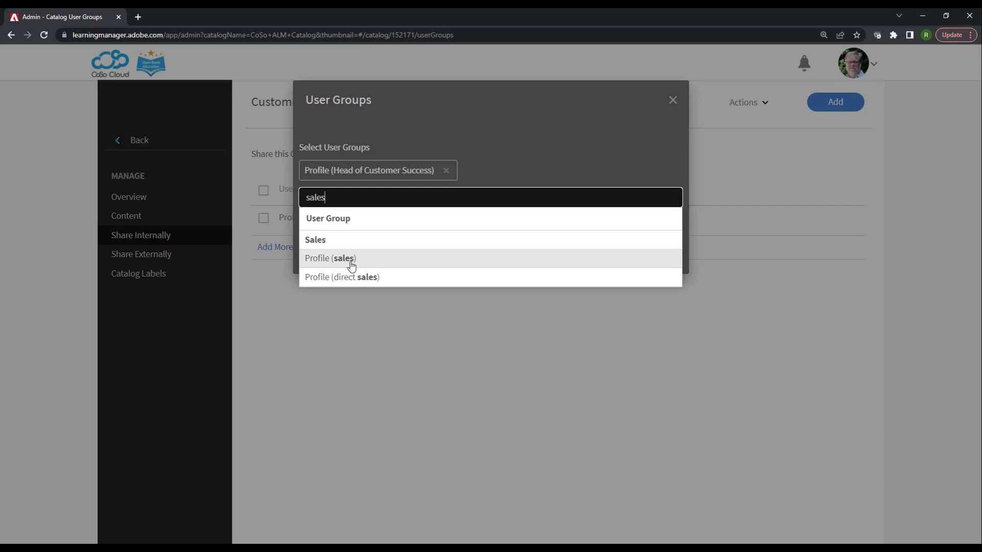
{"action": "left_click", "coordinate": [351, 261]}
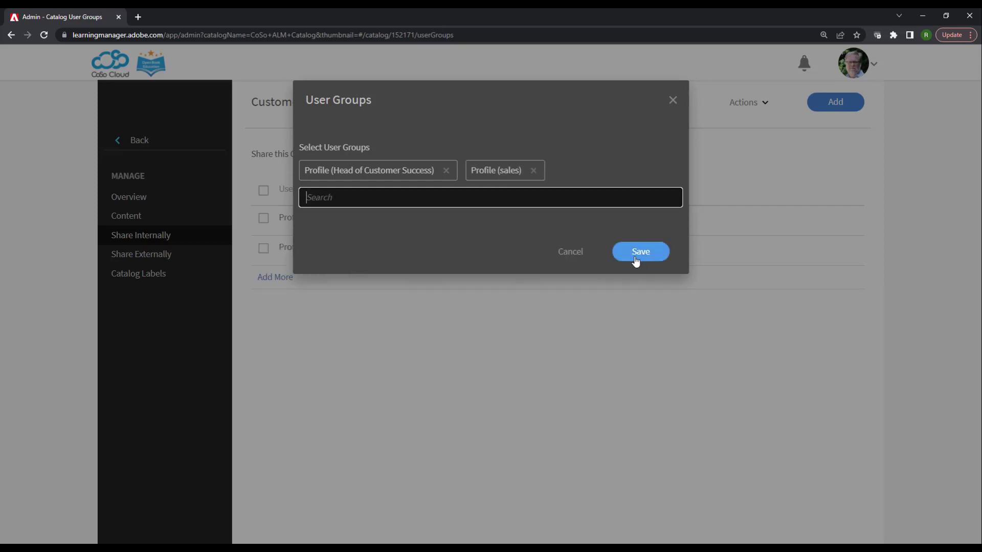
{"action": "left_click", "coordinate": [640, 252]}
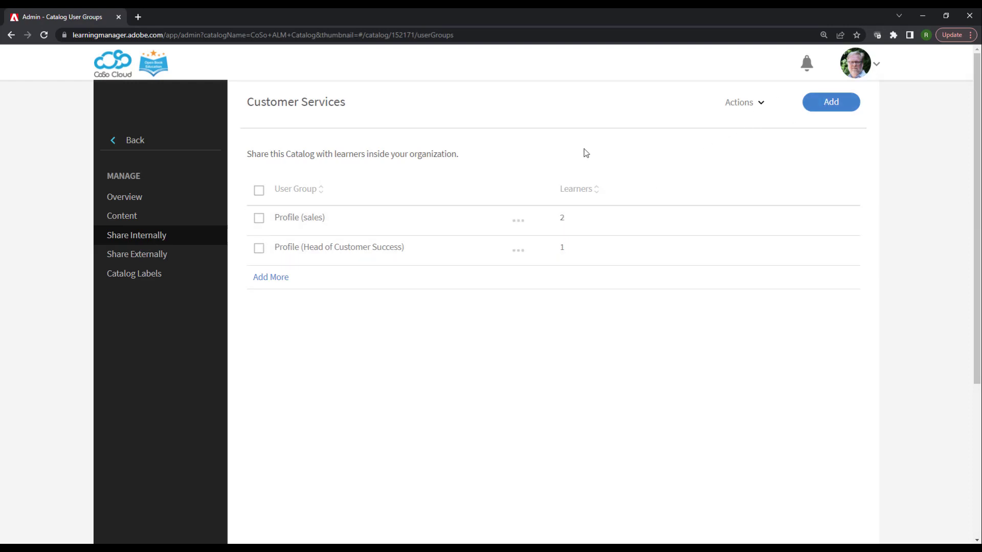
Step: Check which actions are available for the Profile (sales) user group in the internal sharing list
{"action": "left_click", "coordinate": [266, 218]}
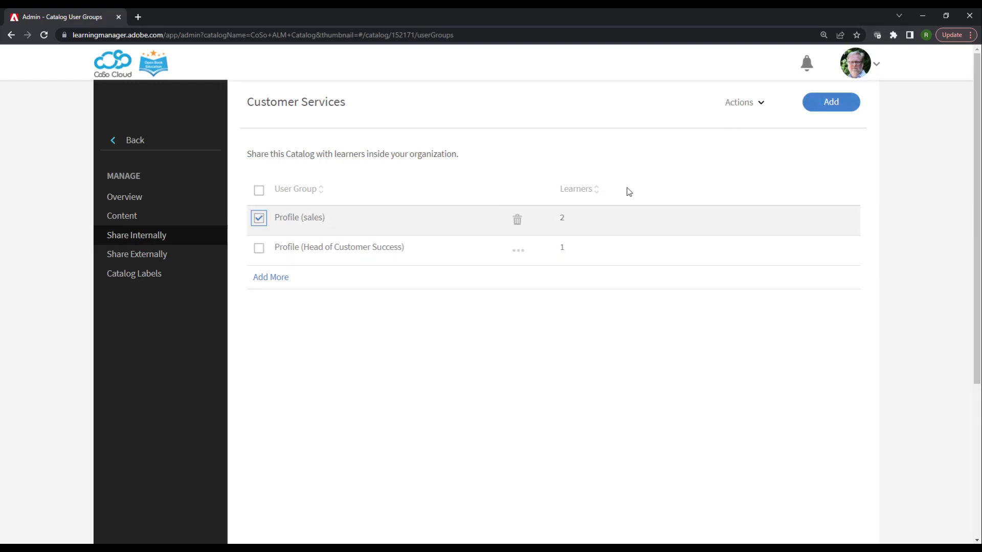
{"action": "left_click", "coordinate": [764, 104]}
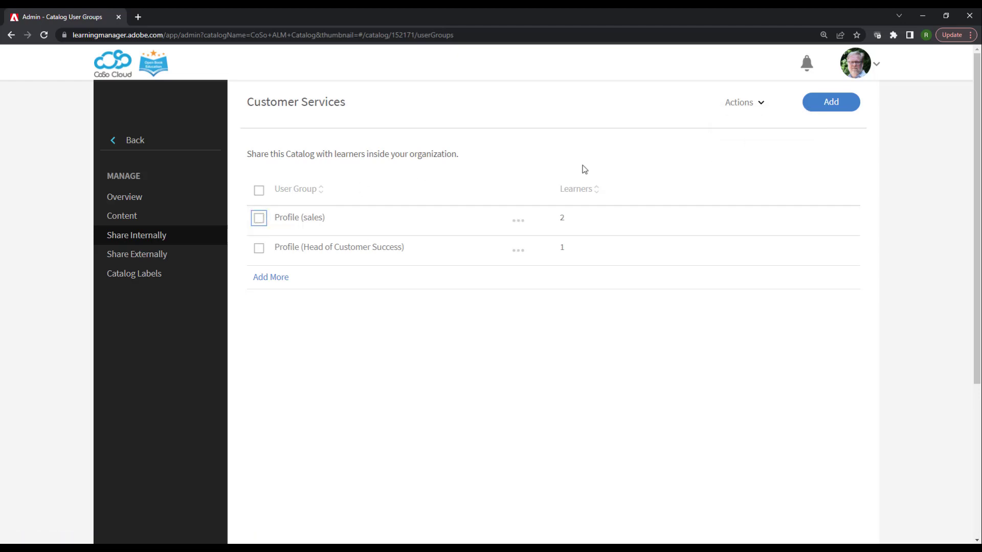
{"action": "left_click", "coordinate": [738, 104]}
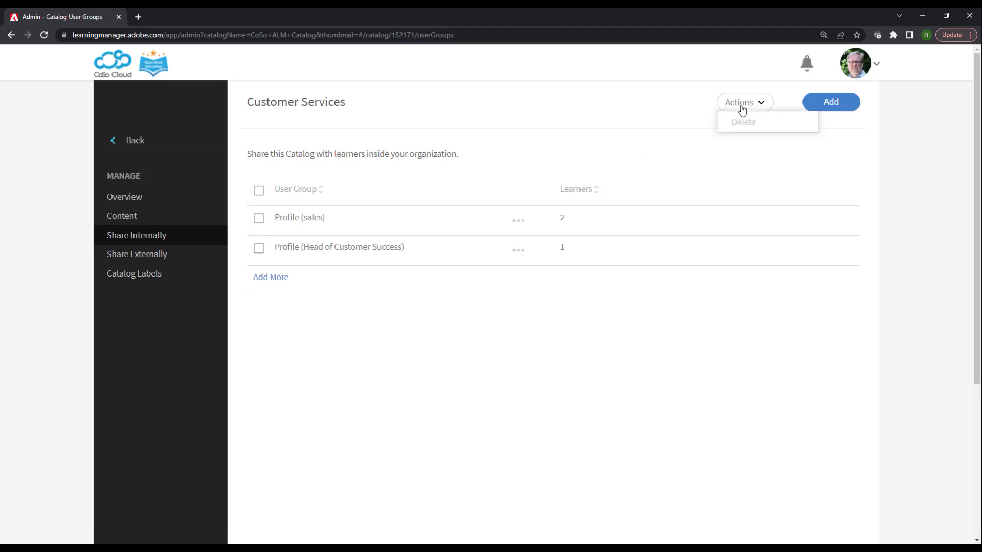
{"action": "left_click", "coordinate": [704, 186]}
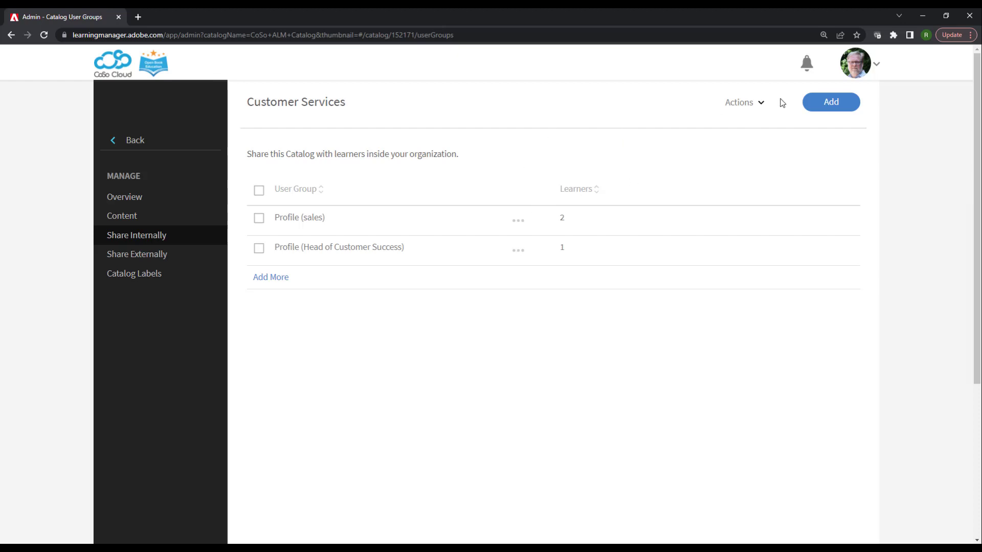
Step: Switch to the Learner role and look through all the catalogs offered under Browse by Catalog on the home page
{"action": "left_click", "coordinate": [864, 74]}
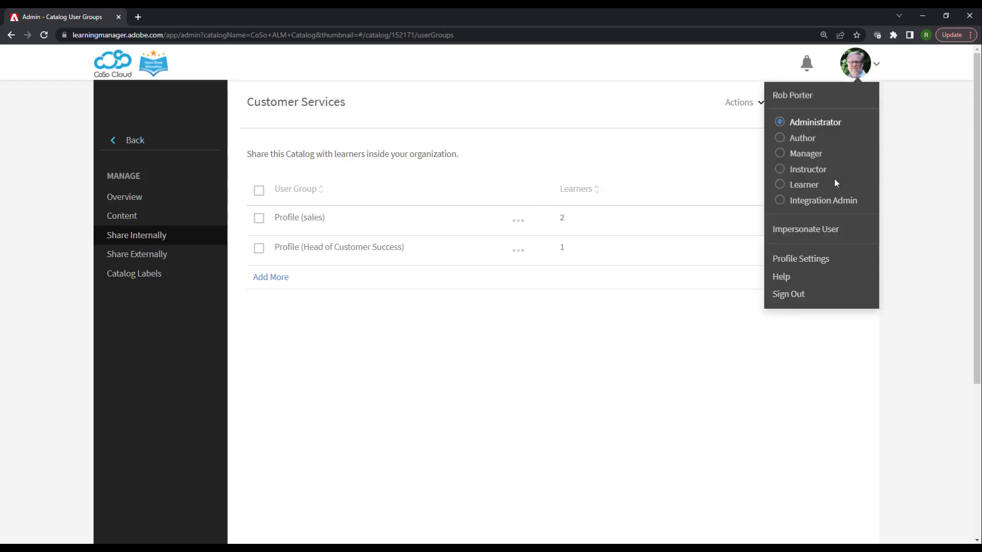
{"action": "left_click", "coordinate": [806, 187]}
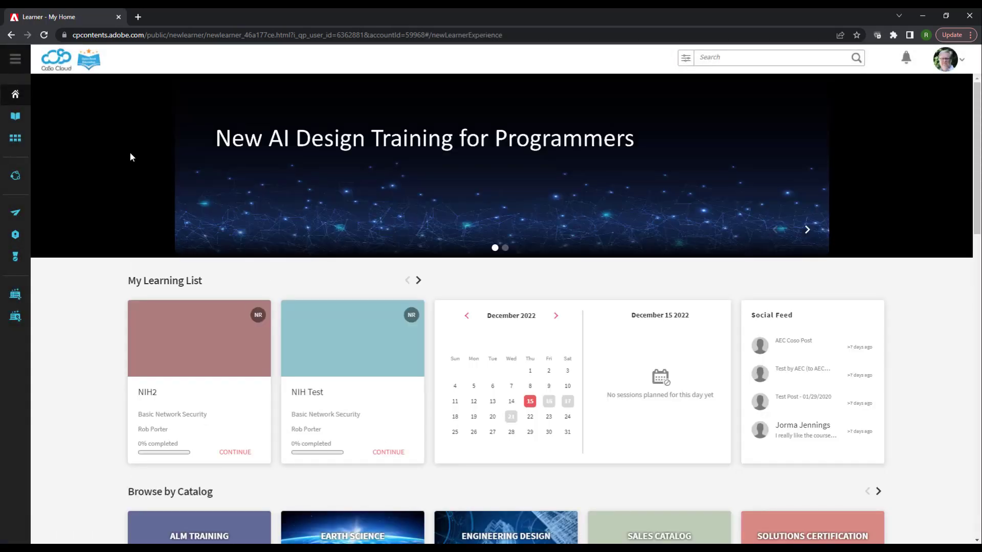
{"action": "scroll", "coordinate": [134, 281], "scroll_direction": "down", "scroll_amount": 2}
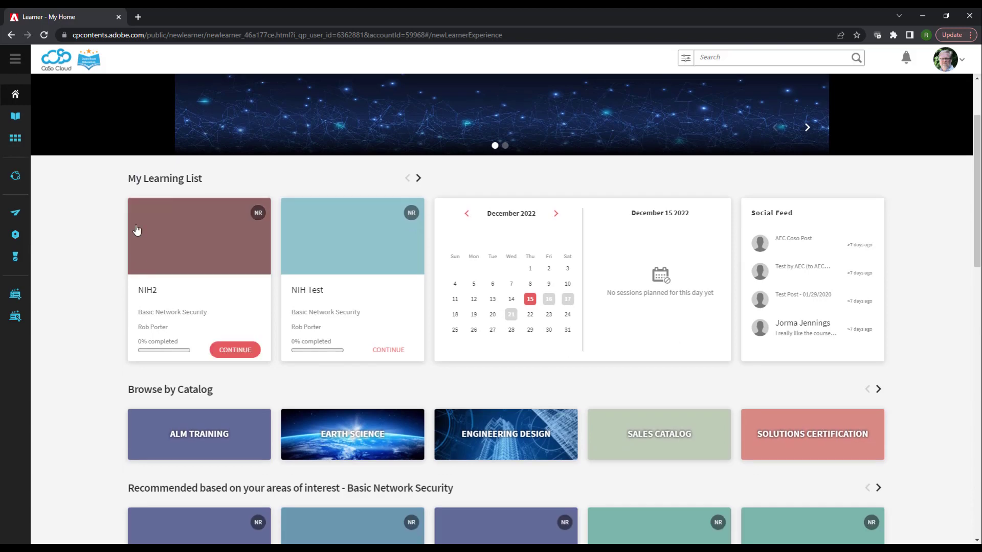
{"action": "scroll", "coordinate": [121, 241], "scroll_direction": "down", "scroll_amount": 1}
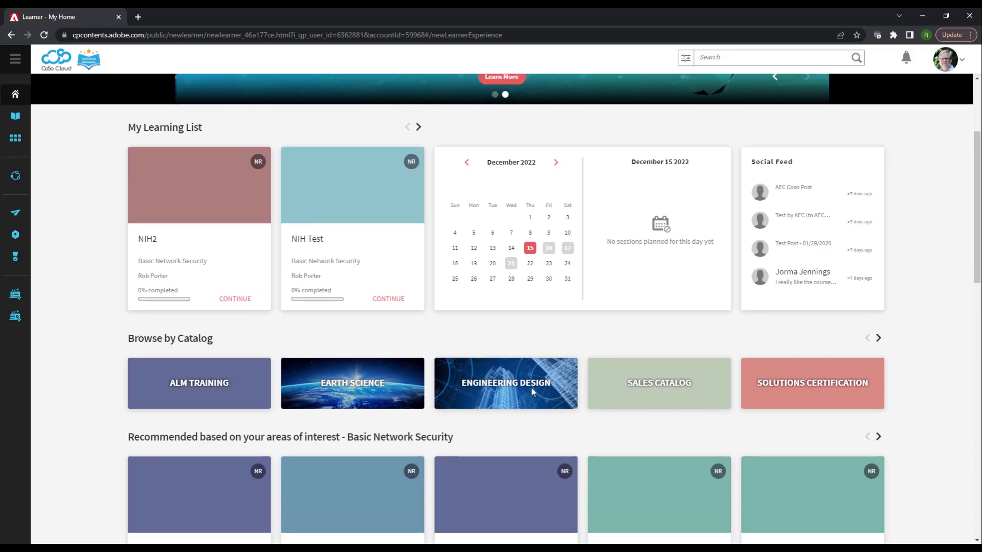
{"action": "left_click", "coordinate": [879, 338]}
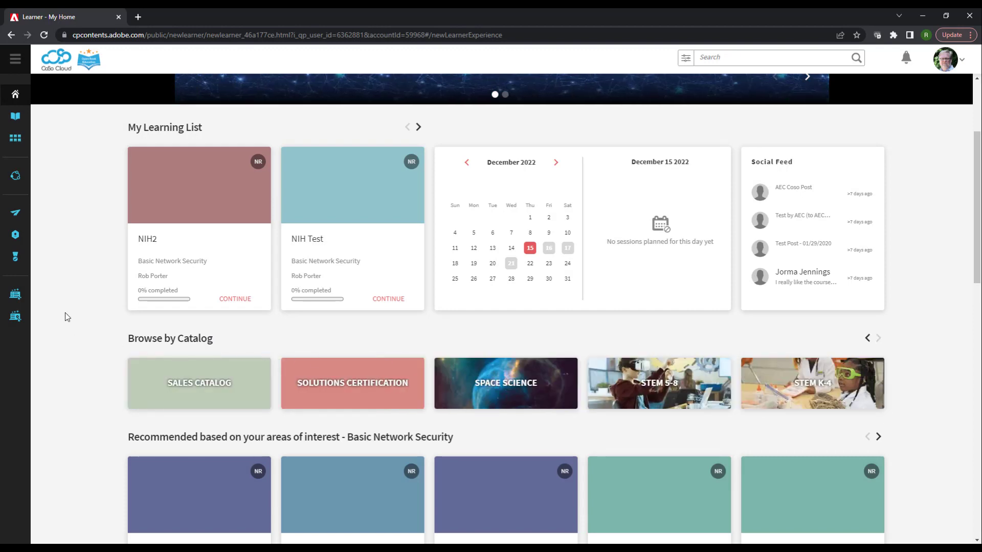
Step: Examine the catalog filters for refining trainings in My Learning and on the learner's Catalog page
{"action": "left_click", "coordinate": [21, 120]}
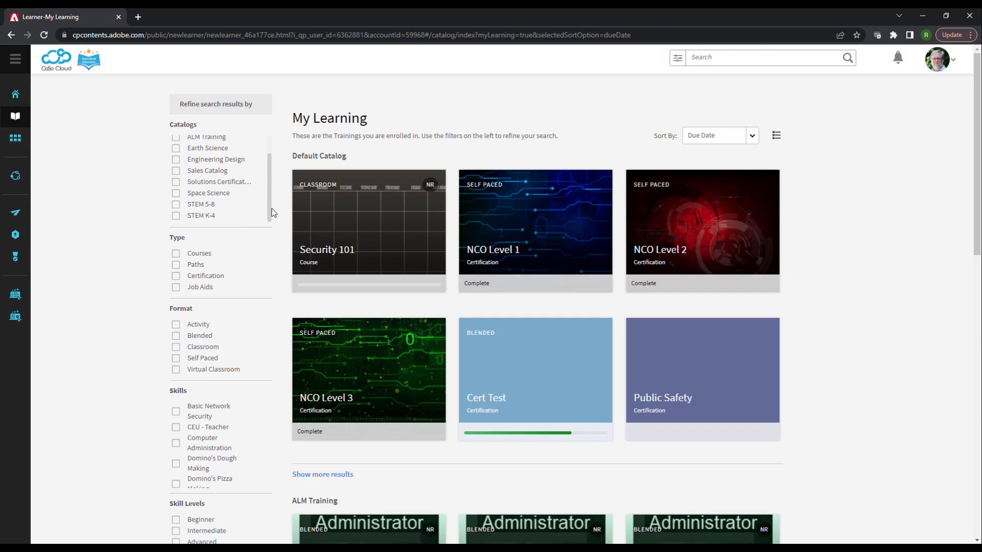
{"action": "left_click", "coordinate": [15, 140]}
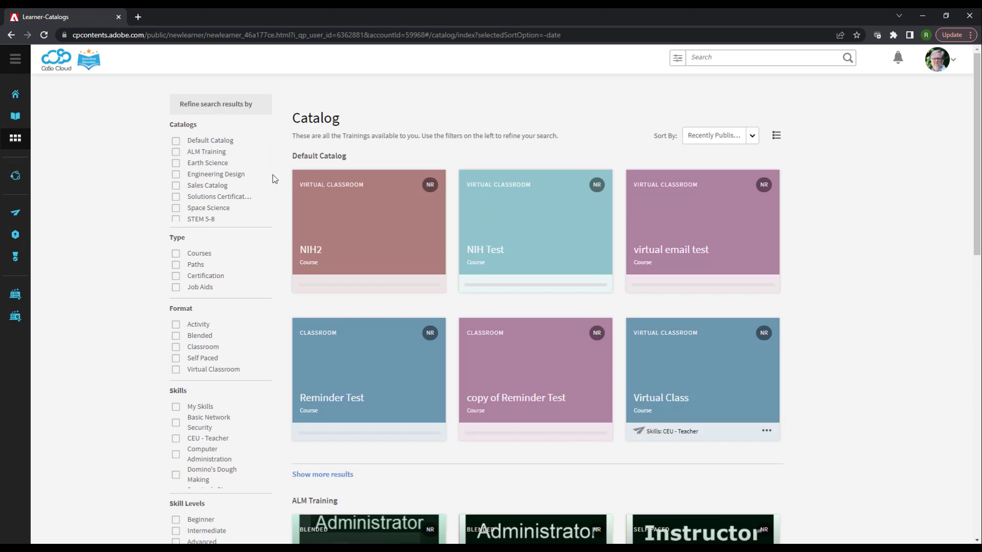
{"action": "mouse_move", "coordinate": [268, 175]}
{"action": "left_mouse_down"}
{"action": "mouse_move", "coordinate": [268, 222]}
{"action": "mouse_move", "coordinate": [274, 169]}
{"action": "left_mouse_up"}
Step: Switch to the Author role and start adding a new course to the course catalog
{"action": "left_click", "coordinate": [938, 61]}
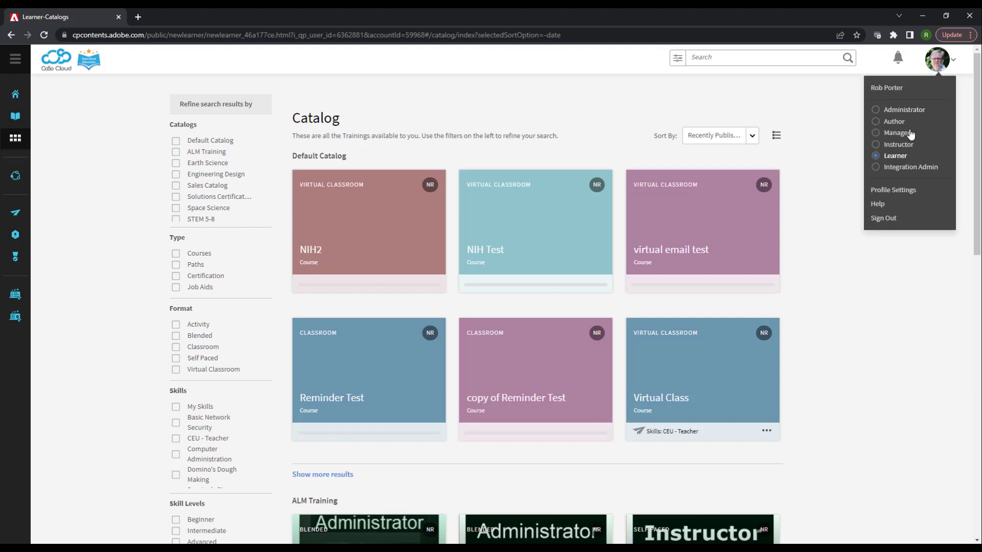
{"action": "left_click", "coordinate": [900, 124]}
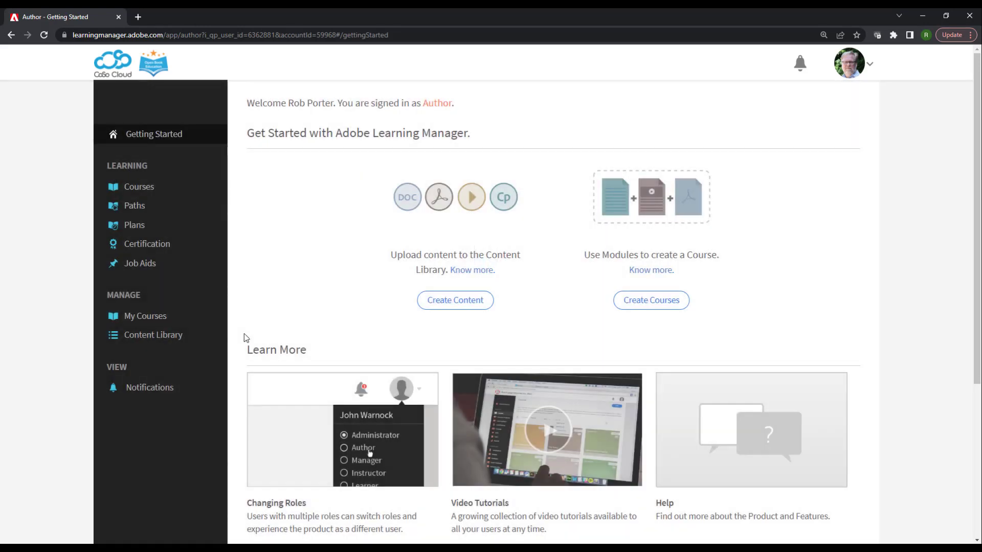
{"action": "left_click", "coordinate": [128, 192]}
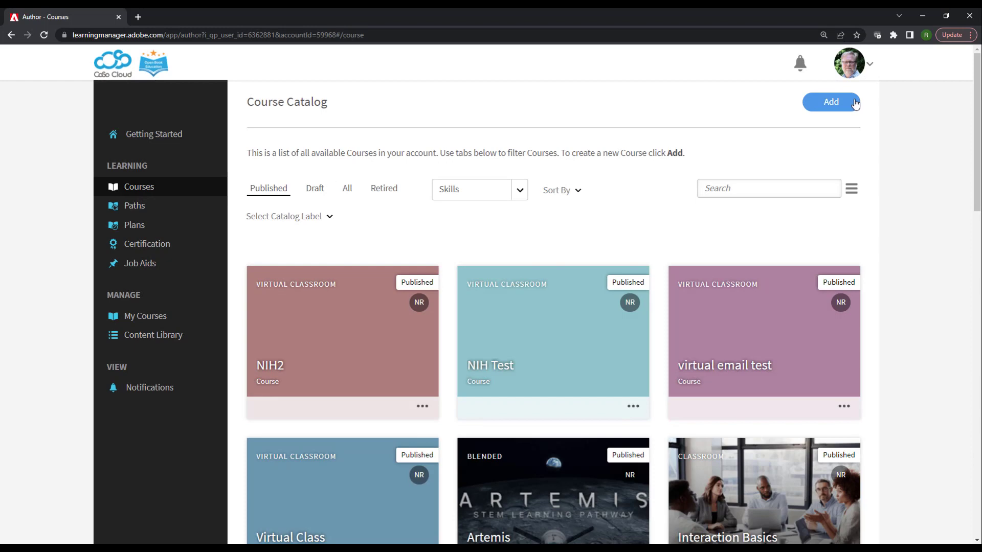
{"action": "left_click", "coordinate": [856, 104]}
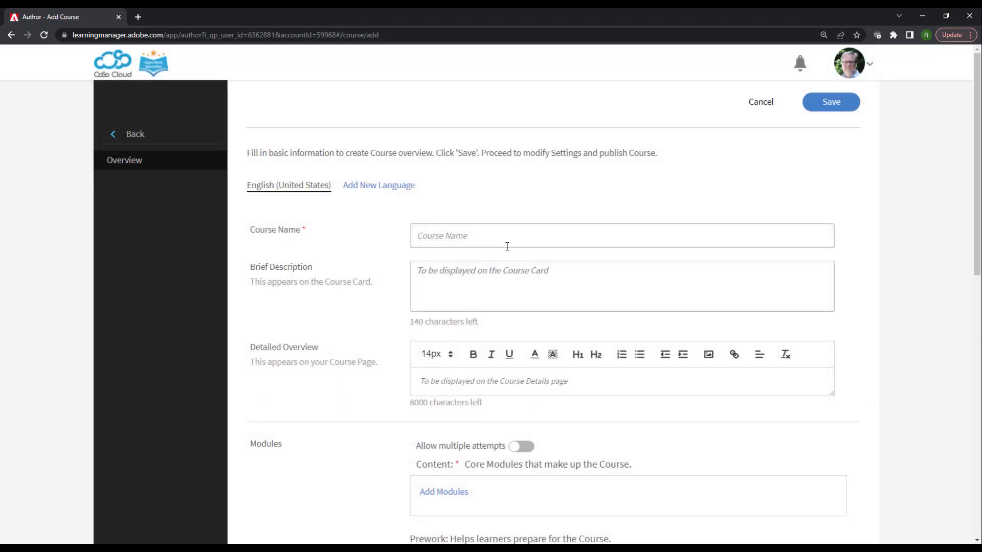
Step: Assign the new course to the Customer Services catalog in its Select Catalogs setting
{"action": "scroll", "coordinate": [447, 268], "scroll_direction": "down", "scroll_amount": 2}
{"action": "scroll", "coordinate": [448, 268], "scroll_direction": "down", "scroll_amount": 10}
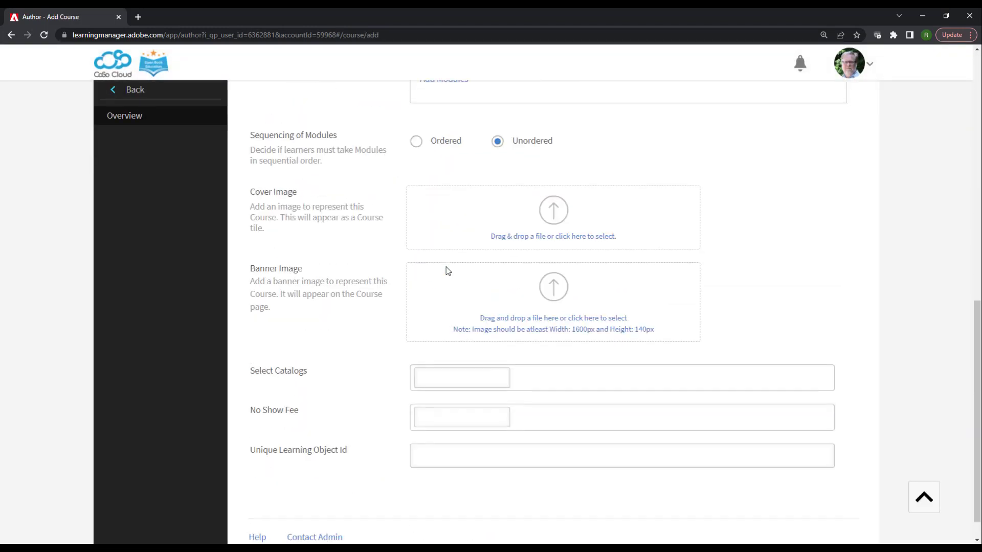
{"action": "left_click_drag", "start_coordinate": [313, 344], "coordinate": [251, 347]}
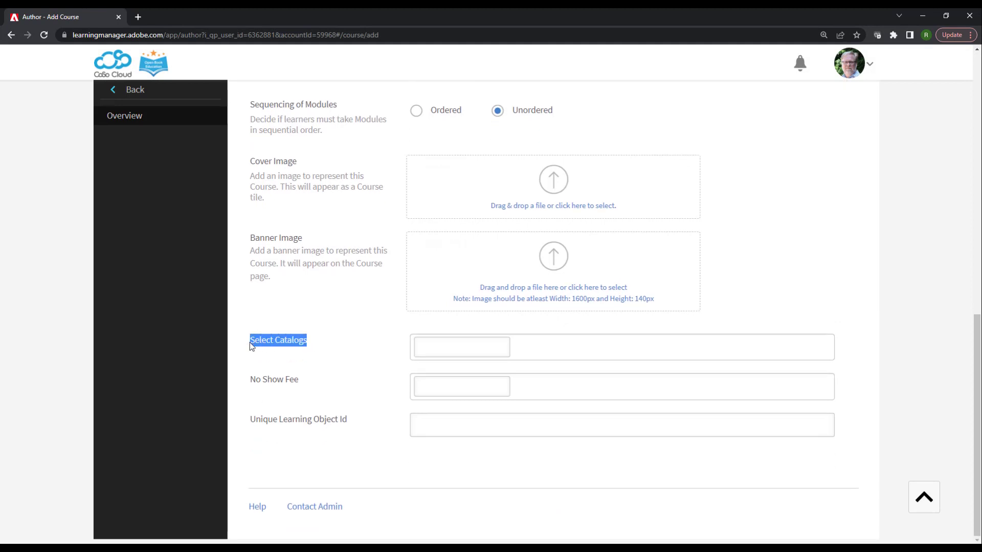
{"action": "left_click", "coordinate": [456, 342]}
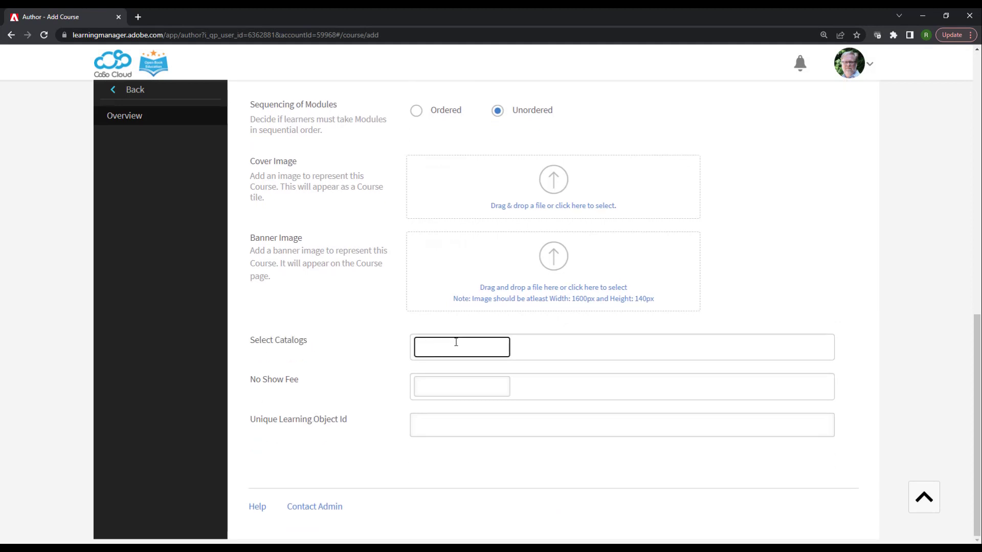
{"action": "type", "text": "cus"}
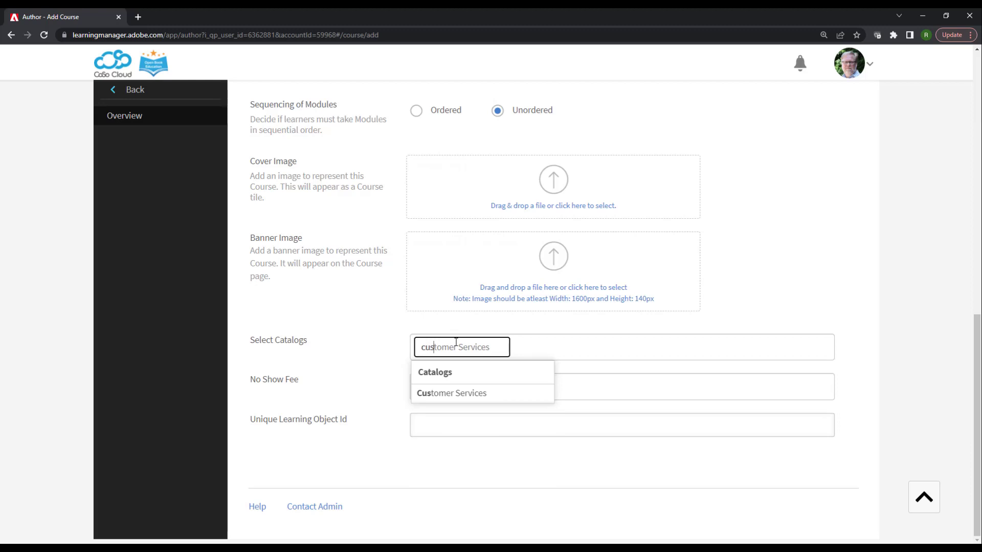
{"action": "left_click", "coordinate": [475, 394]}
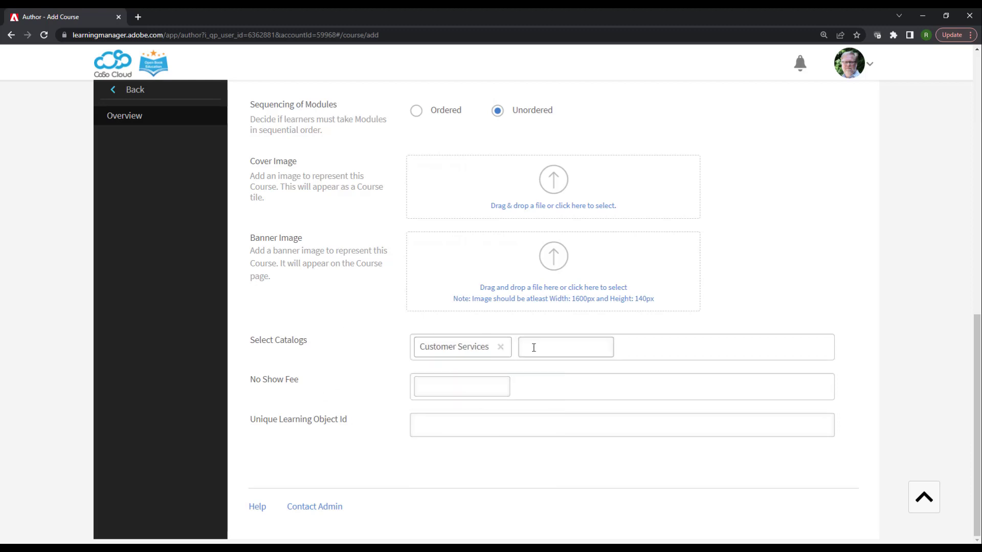
{"action": "scroll", "coordinate": [377, 355], "scroll_direction": "up", "scroll_amount": 15}
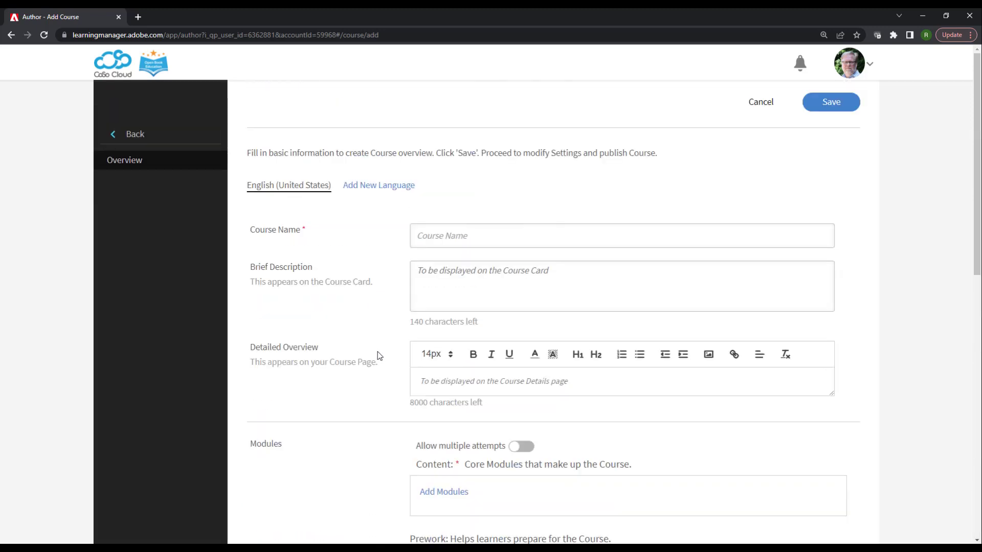